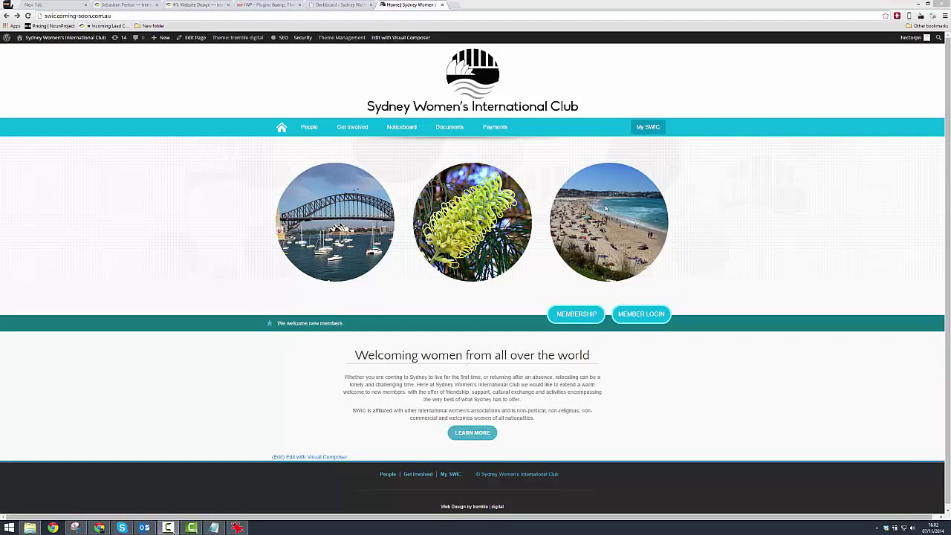
Step: From the admin dashboard, open the Media Library and scroll down to the SWIC Risk Waiver PDF
{"action": "mouse_move", "coordinate": [450, 132]}
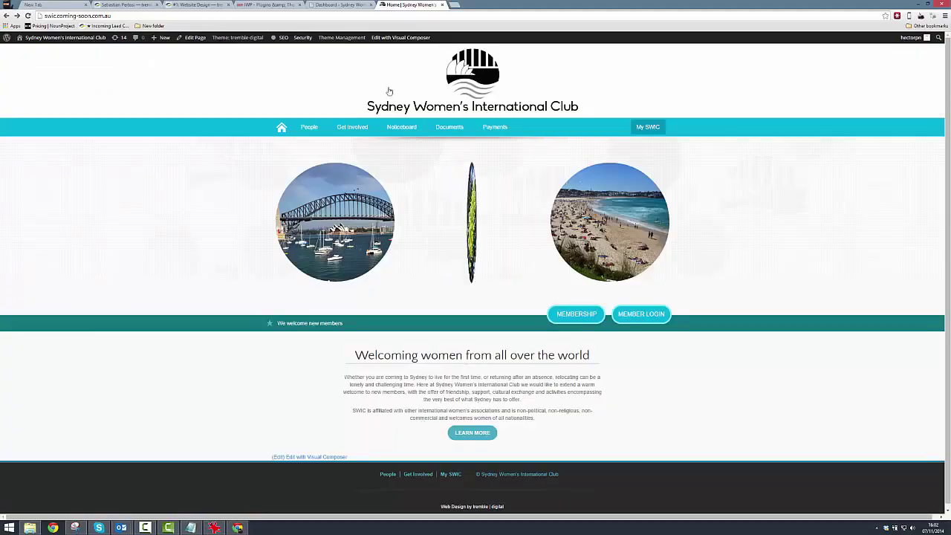
{"action": "left_click", "coordinate": [324, 5]}
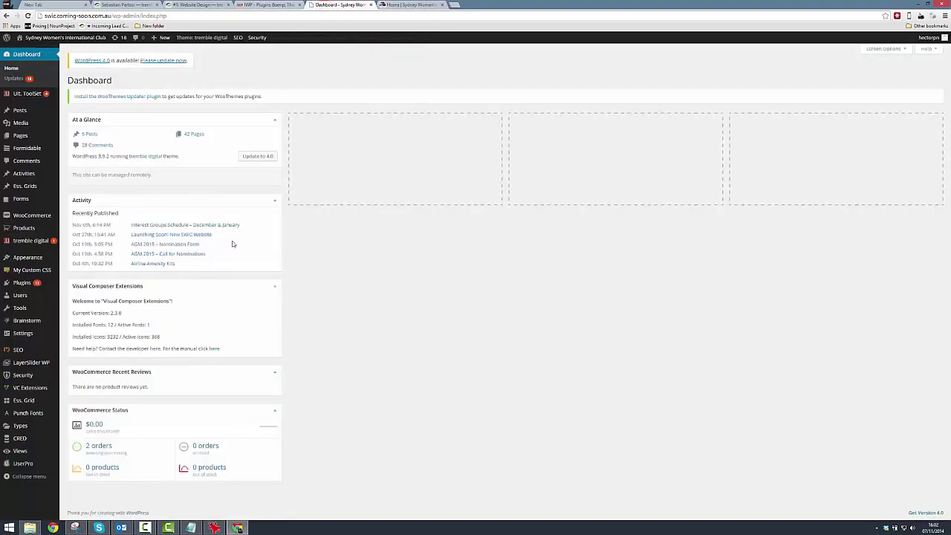
{"action": "left_click", "coordinate": [14, 125]}
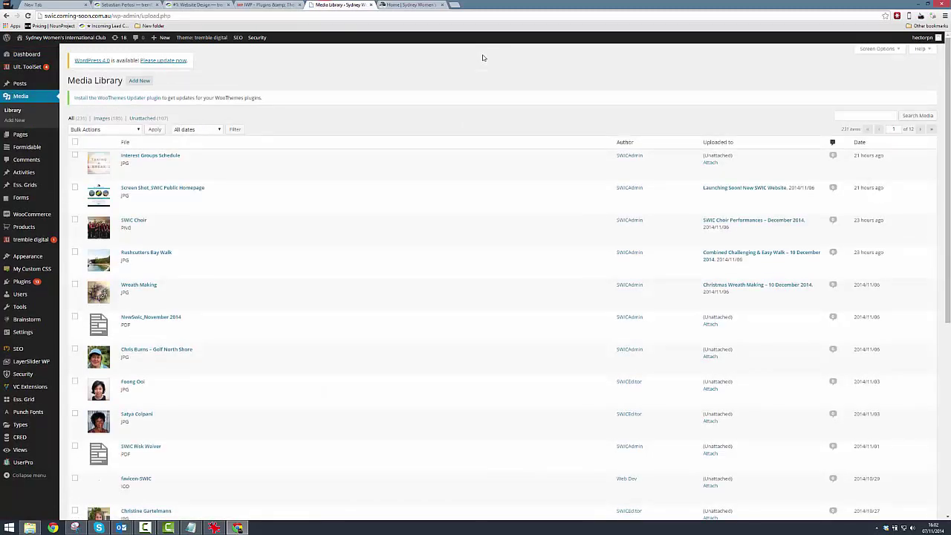
{"action": "mouse_move", "coordinate": [445, 304]}
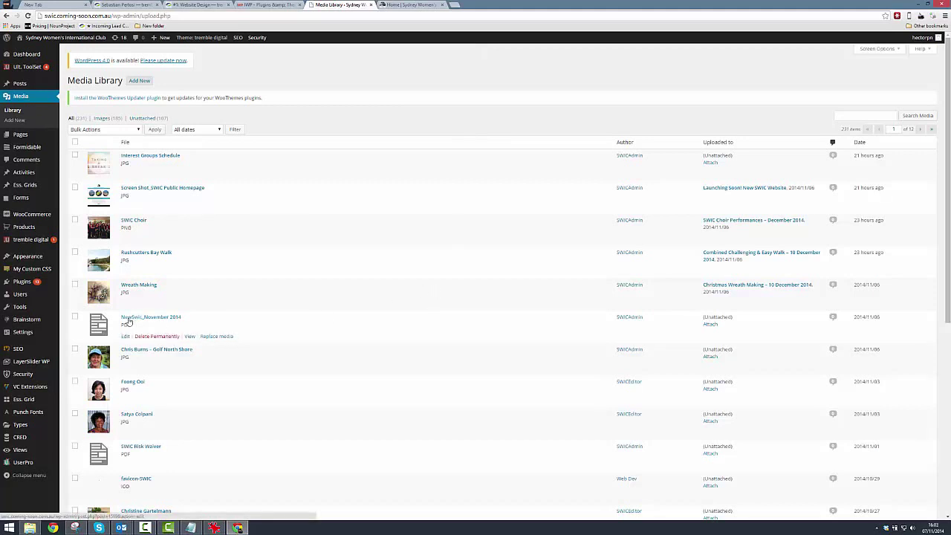
{"action": "scroll", "coordinate": [201, 327], "scroll_direction": "down", "scroll_amount": 1}
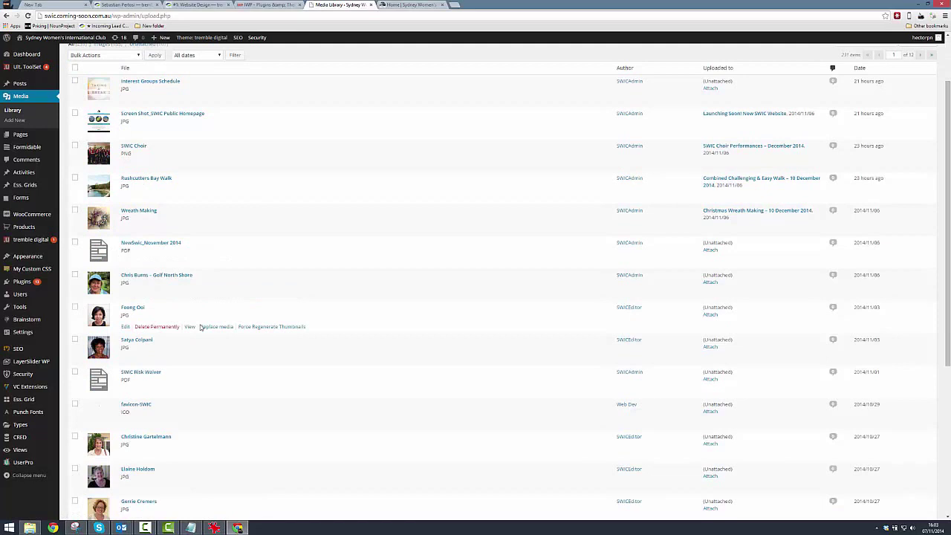
{"action": "scroll", "coordinate": [200, 327], "scroll_direction": "down", "scroll_amount": 1}
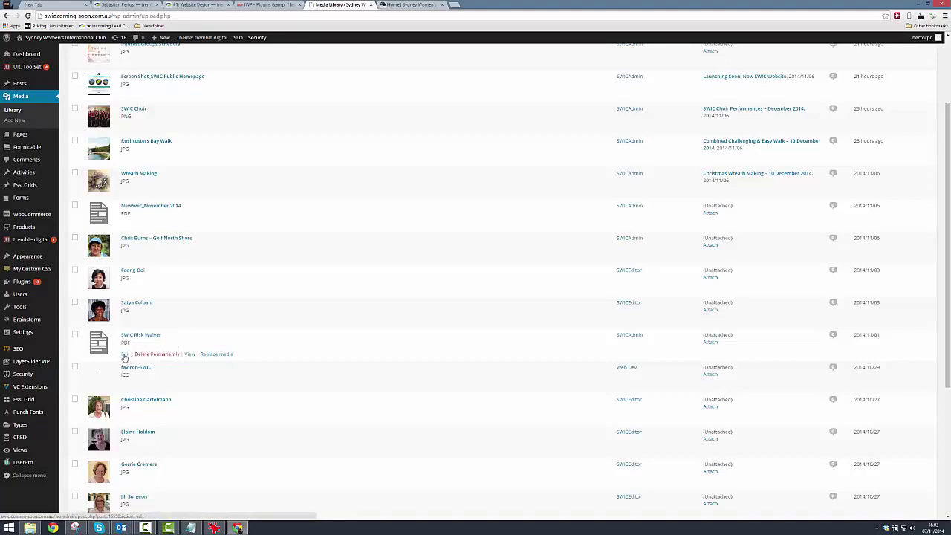
Step: Open the Edit Media page for SWIC Risk Waiver and select its File URL
{"action": "left_click", "coordinate": [126, 356]}
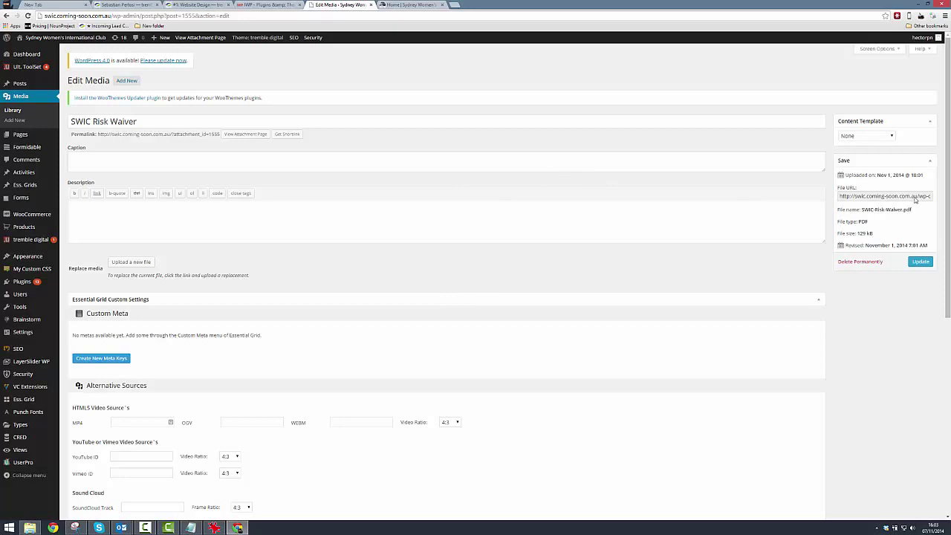
{"action": "left_click_drag", "start_coordinate": [918, 196], "coordinate": [907, 209]}
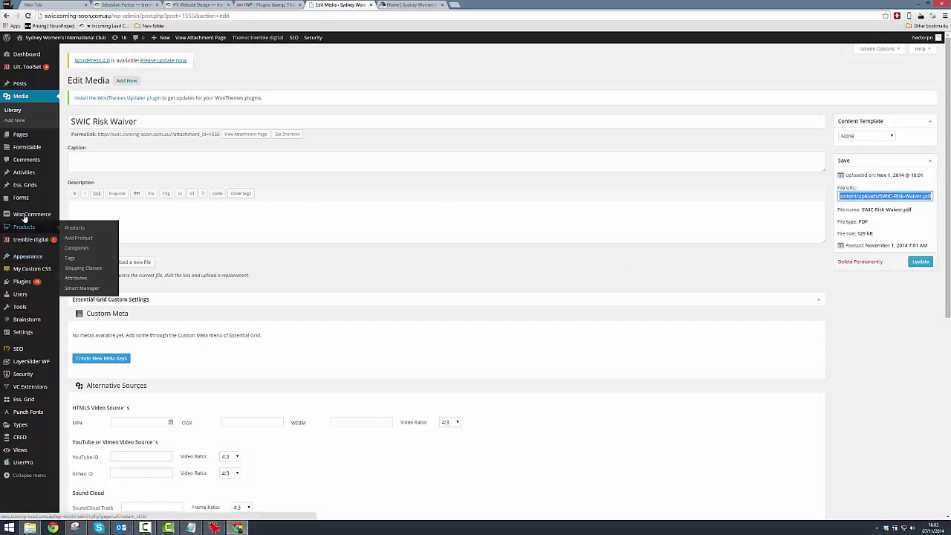
{"action": "mouse_move", "coordinate": [25, 259]}
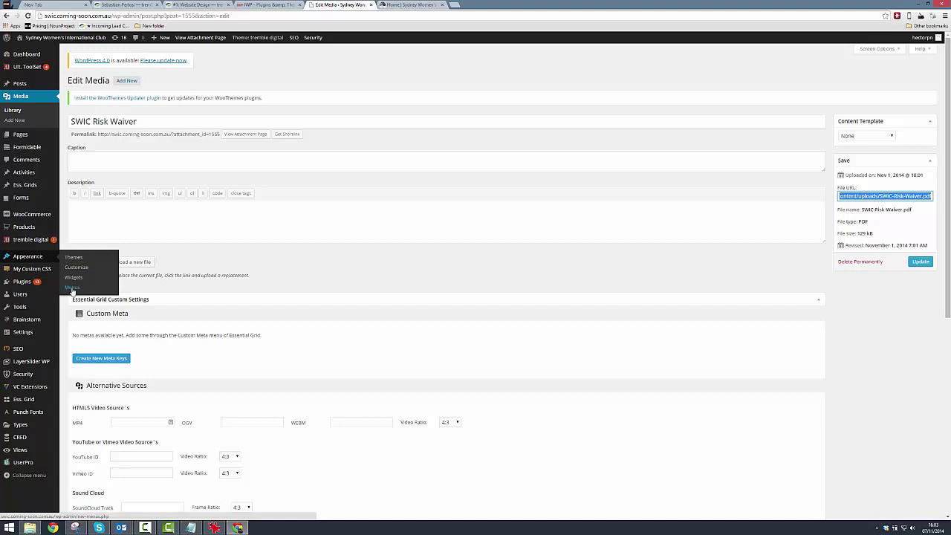
Step: Load Main_Menu in Appearance > Menus and review items such as People, Get Involved and Documents
{"action": "left_click", "coordinate": [72, 288]}
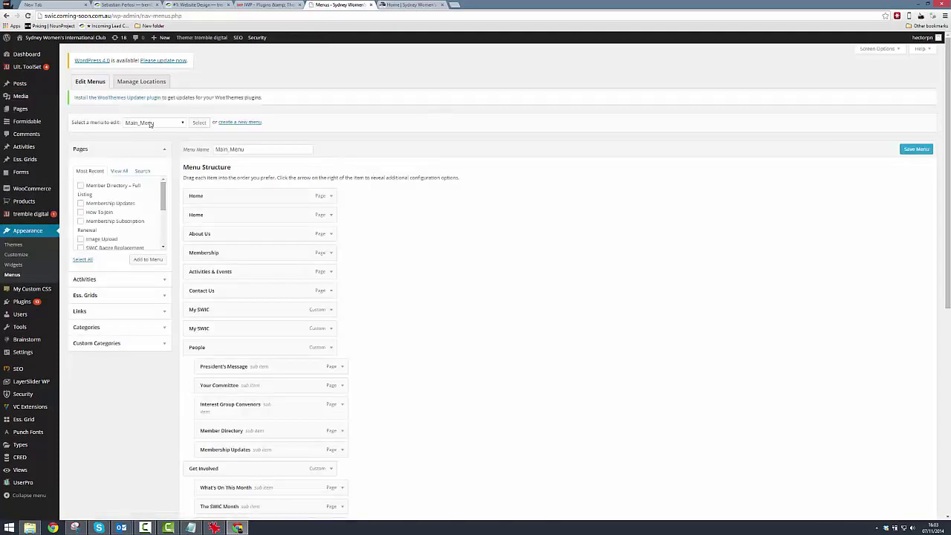
{"action": "left_click", "coordinate": [167, 124]}
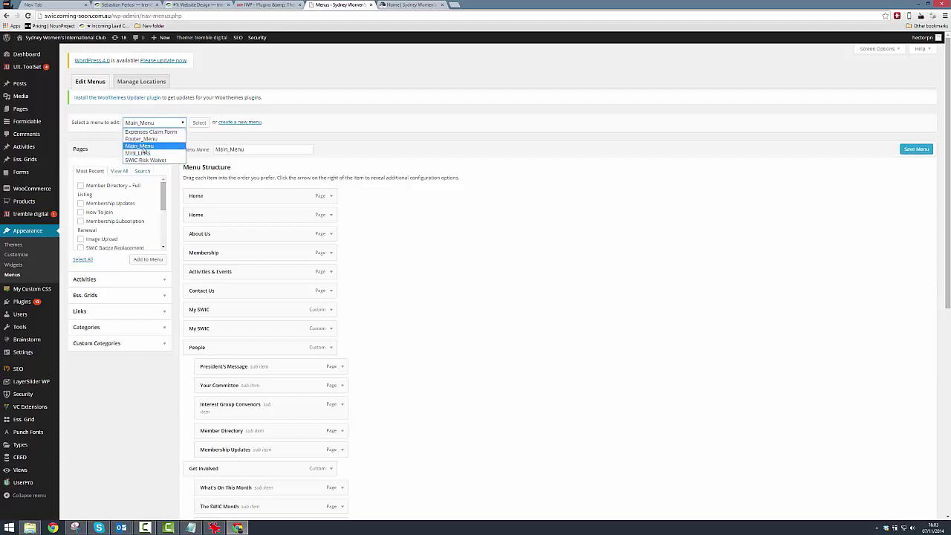
{"action": "left_click", "coordinate": [145, 146]}
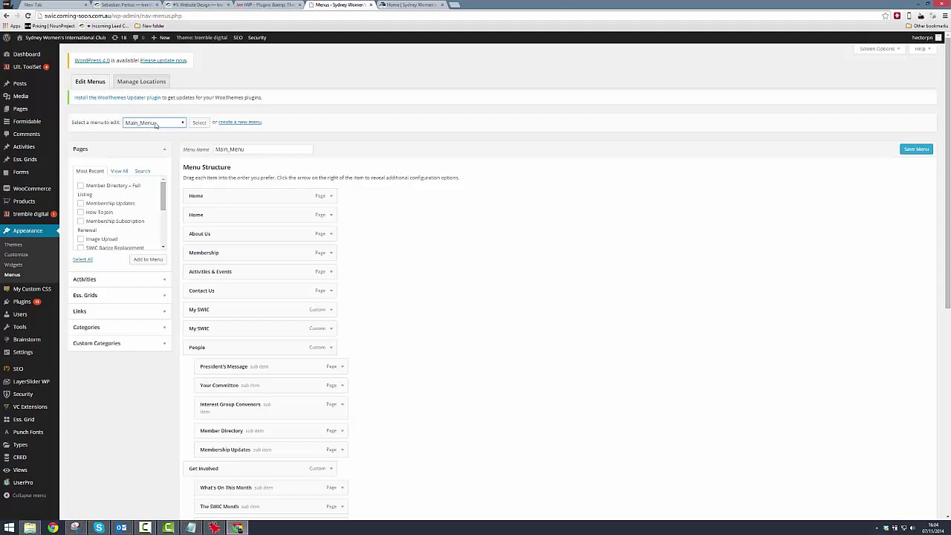
{"action": "left_click", "coordinate": [198, 122]}
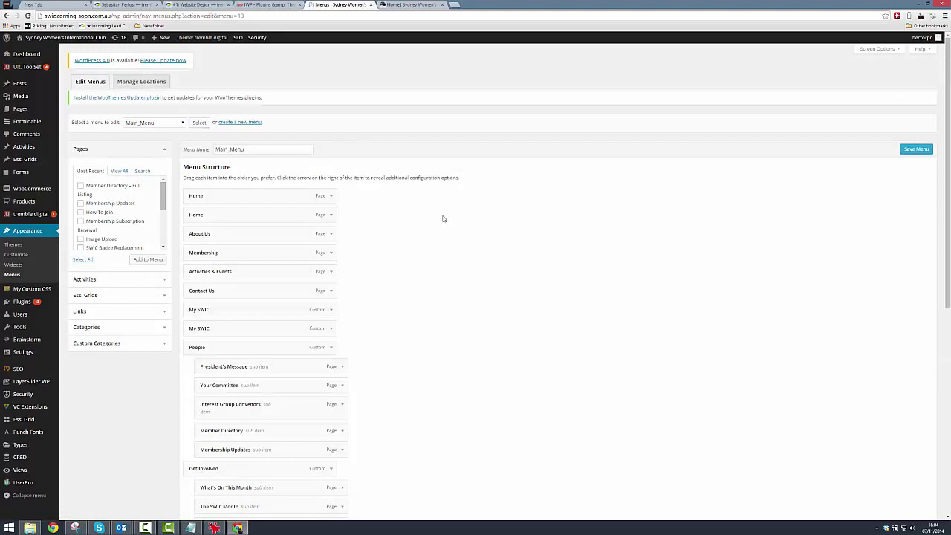
{"action": "scroll", "coordinate": [443, 218], "scroll_direction": "down", "scroll_amount": 2}
{"action": "scroll", "coordinate": [442, 217], "scroll_direction": "down", "scroll_amount": 2}
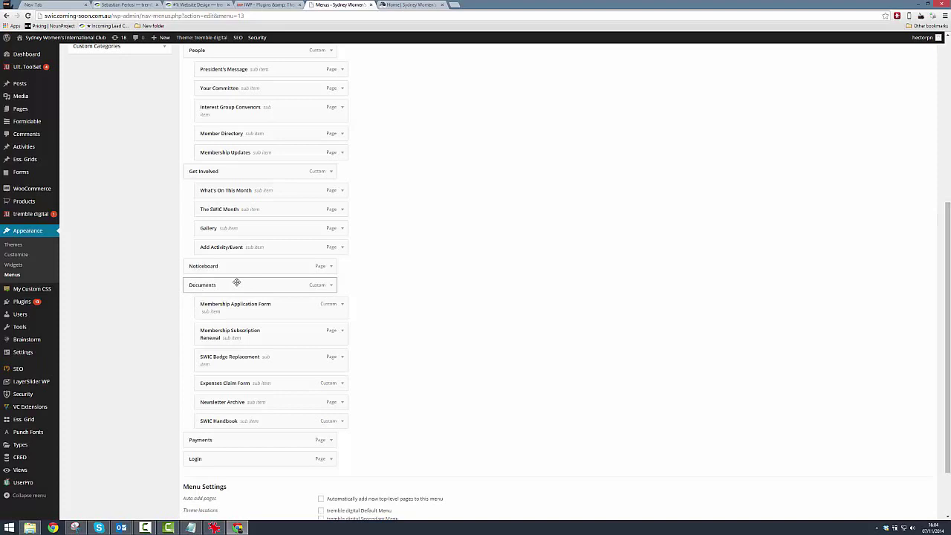
{"action": "scroll", "coordinate": [461, 244], "scroll_direction": "up", "scroll_amount": 1}
{"action": "scroll", "coordinate": [461, 244], "scroll_direction": "up", "scroll_amount": 2}
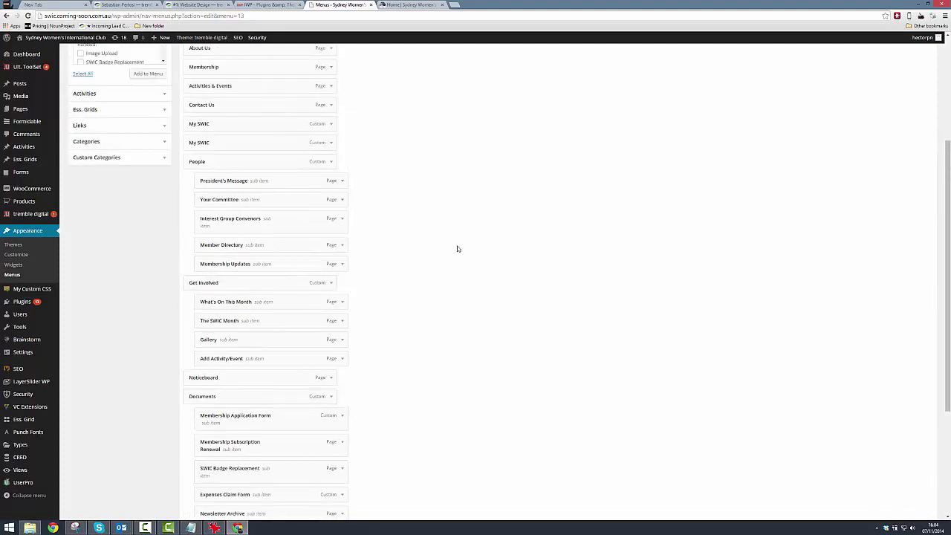
{"action": "scroll", "coordinate": [456, 248], "scroll_direction": "down", "scroll_amount": 3}
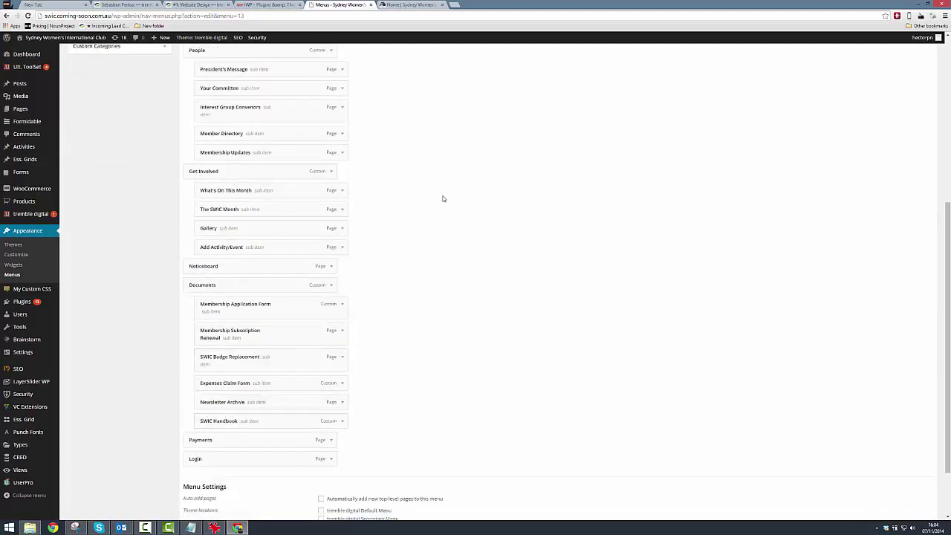
{"action": "scroll", "coordinate": [445, 196], "scroll_direction": "up", "scroll_amount": 5}
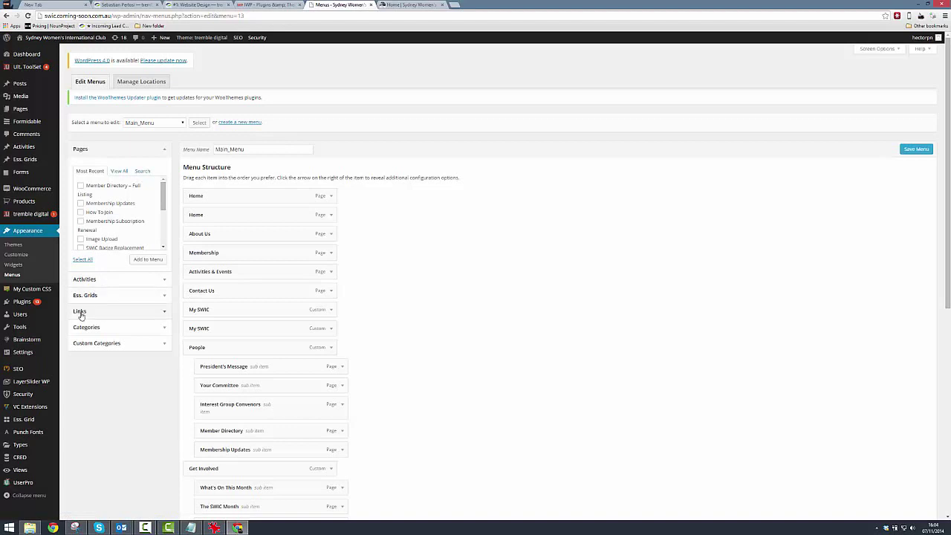
Step: Add a custom link with the pasted PDF URL and link text 'SWIC Risk Waiver' to Main_Menu
{"action": "left_click", "coordinate": [80, 312]}
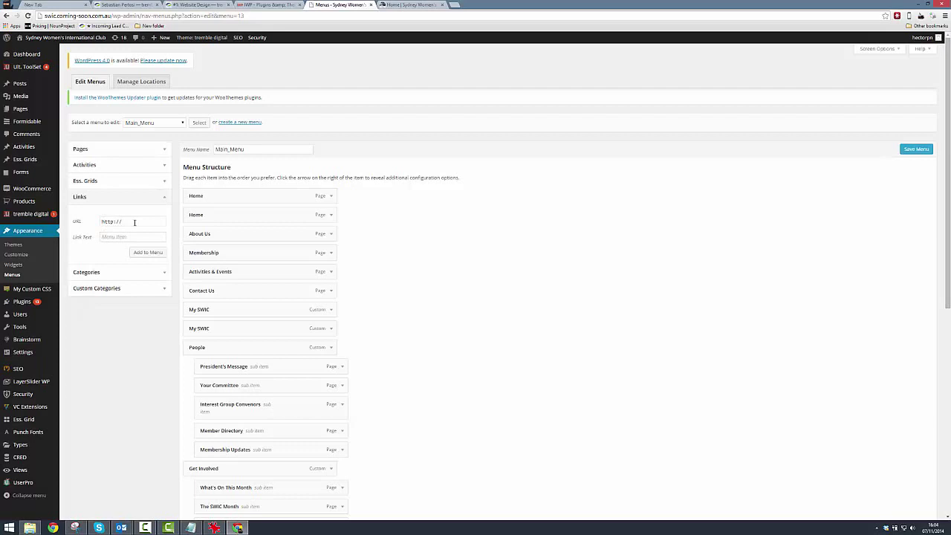
{"action": "left_click_drag", "start_coordinate": [140, 222], "coordinate": [102, 222]}
{"action": "key", "text": "ctrl+v"}
{"action": "left_click", "coordinate": [135, 236]}
{"action": "type", "text": "SWIC Risk"}
{"action": "key", "text": "BackSpace"}
{"action": "key", "text": "BackSpace"}
{"action": "left_click", "coordinate": [148, 253]}
{"action": "scroll", "coordinate": [481, 281], "scroll_direction": "down", "scroll_amount": 3}
Step: Drag SWIC Risk Waiver below SWIC Handbook and indent it as a Documents sub-item
{"action": "scroll", "coordinate": [481, 282], "scroll_direction": "down", "scroll_amount": 2}
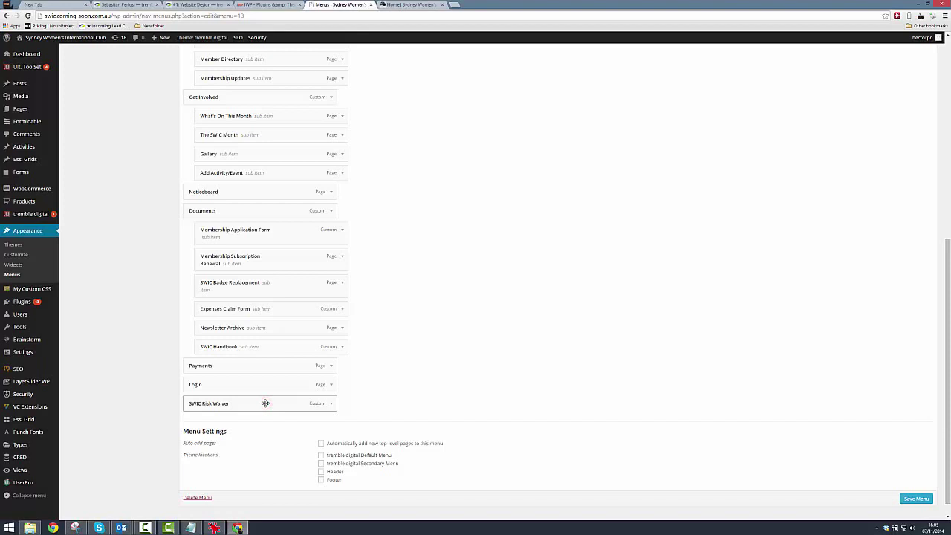
{"action": "left_click_drag", "start_coordinate": [265, 403], "coordinate": [274, 367]}
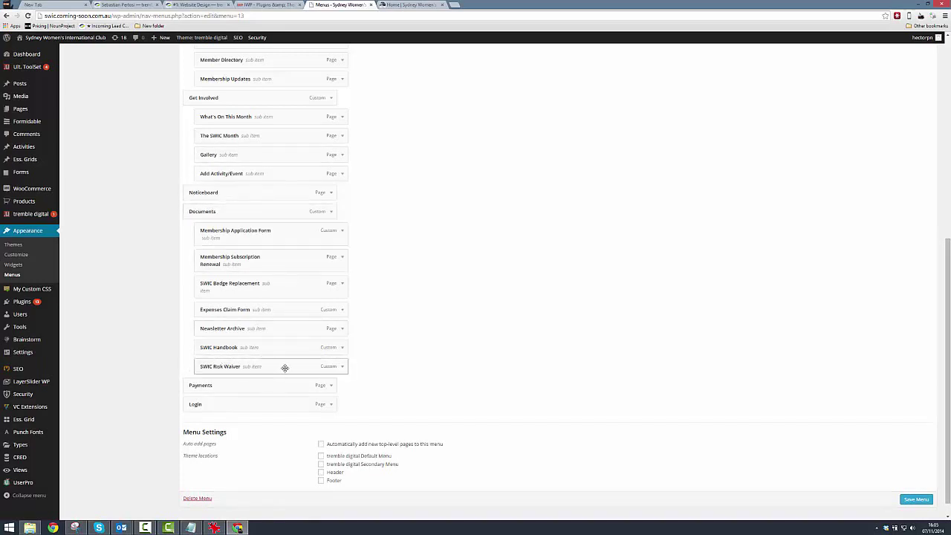
{"action": "left_click_drag", "start_coordinate": [282, 365], "coordinate": [273, 367]}
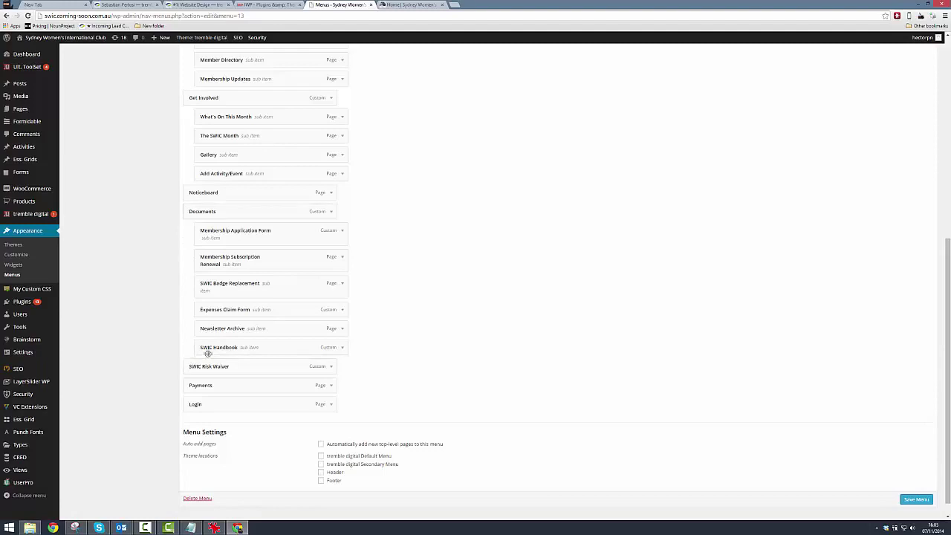
{"action": "left_click_drag", "start_coordinate": [272, 369], "coordinate": [286, 367]}
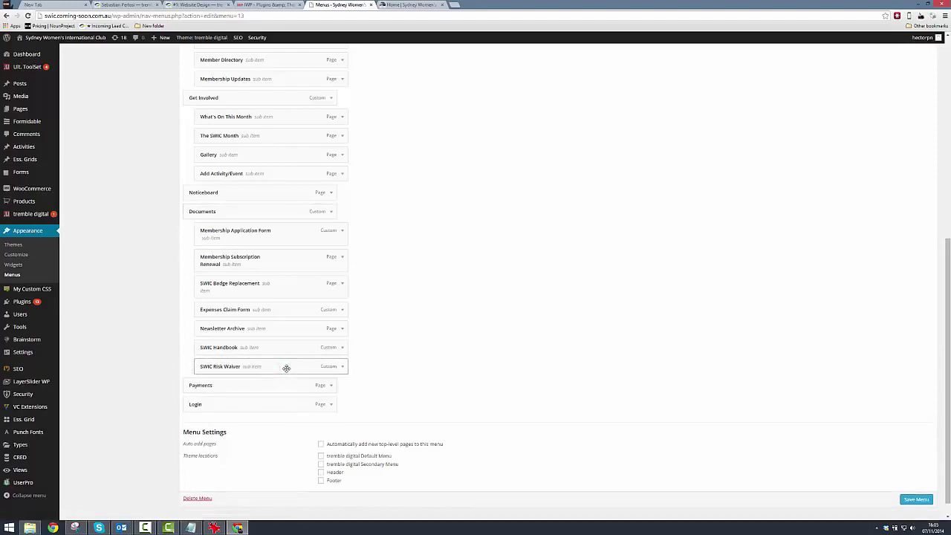
Step: Set the SWIC Risk Waiver item to display for Logged In Users and open in a new window/tab
{"action": "left_click", "coordinate": [342, 367]}
{"action": "scroll", "coordinate": [414, 287], "scroll_direction": "down", "scroll_amount": 1}
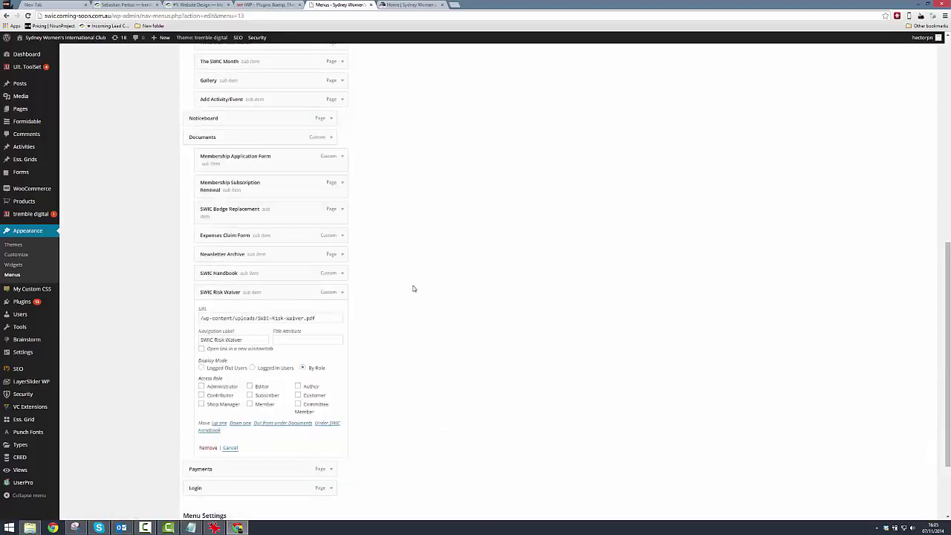
{"action": "scroll", "coordinate": [413, 288], "scroll_direction": "down", "scroll_amount": 1}
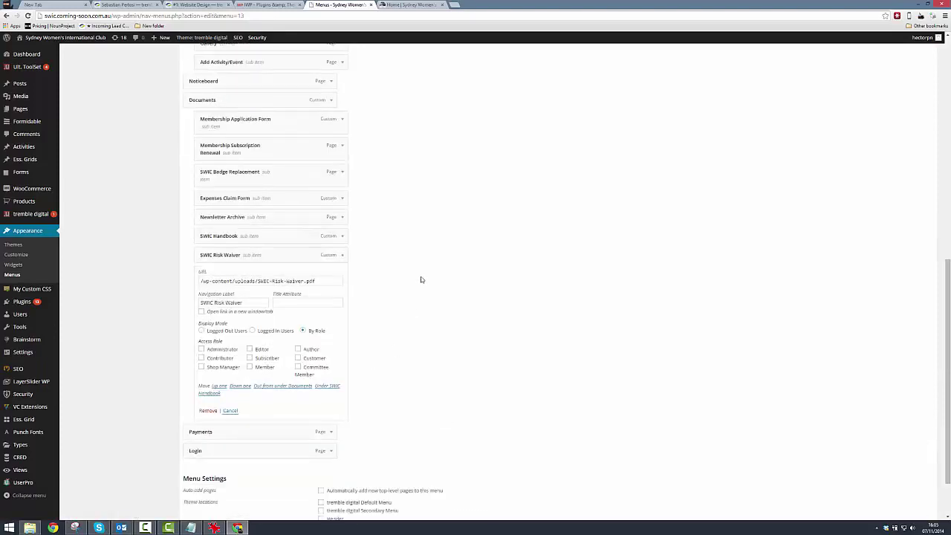
{"action": "left_click", "coordinate": [252, 332]}
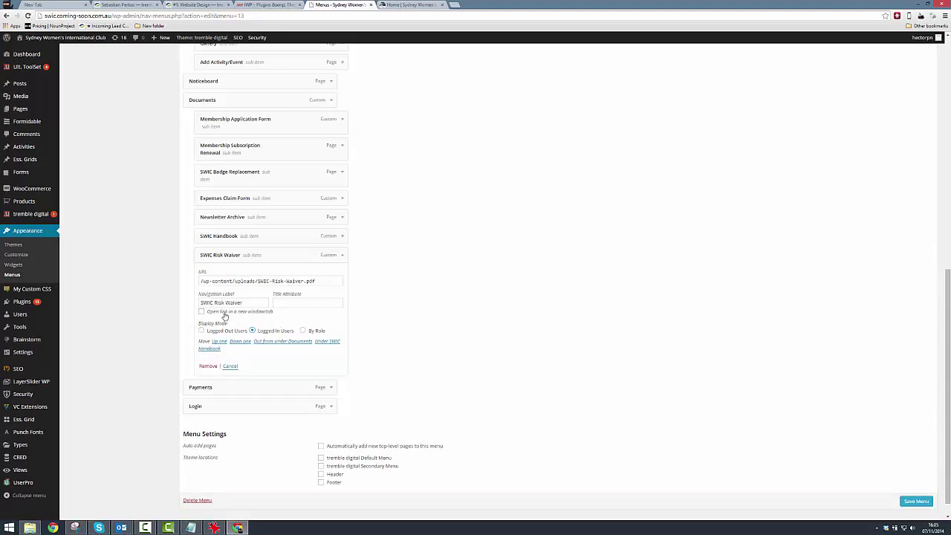
{"action": "left_click", "coordinate": [201, 313]}
{"action": "scroll", "coordinate": [769, 219], "scroll_direction": "up", "scroll_amount": 5}
{"action": "scroll", "coordinate": [769, 220], "scroll_direction": "up", "scroll_amount": 3}
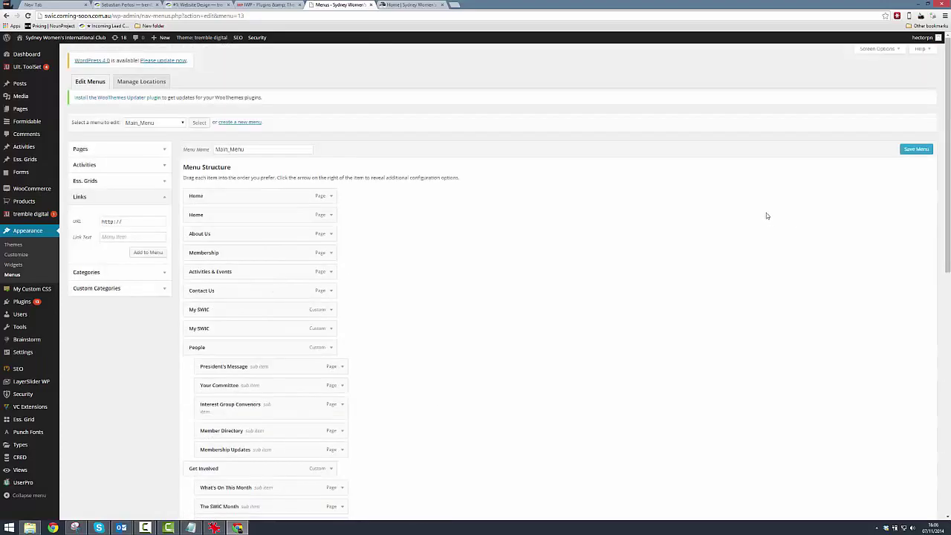
Step: Save Main_Menu, then reload the home page to check SWIC Risk Waiver under Documents
{"action": "left_click", "coordinate": [915, 149]}
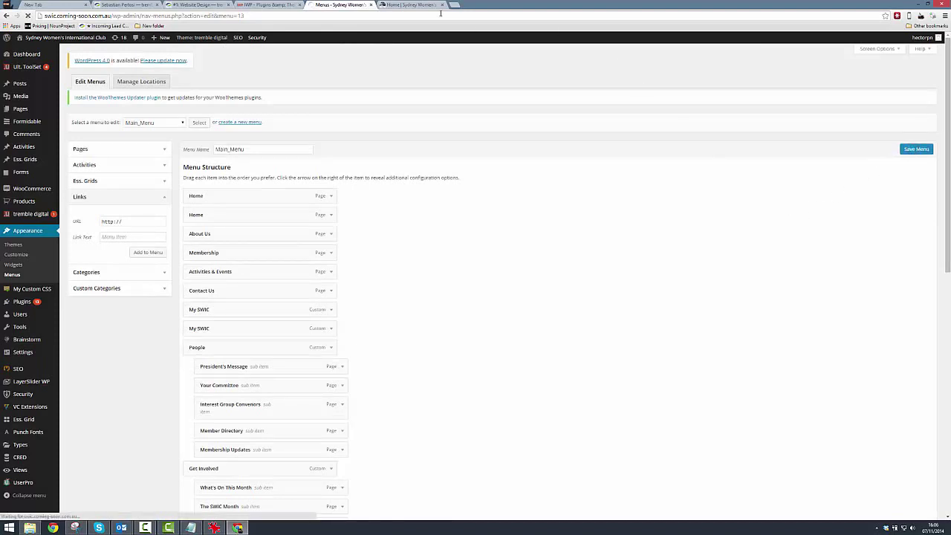
{"action": "left_click", "coordinate": [415, 5]}
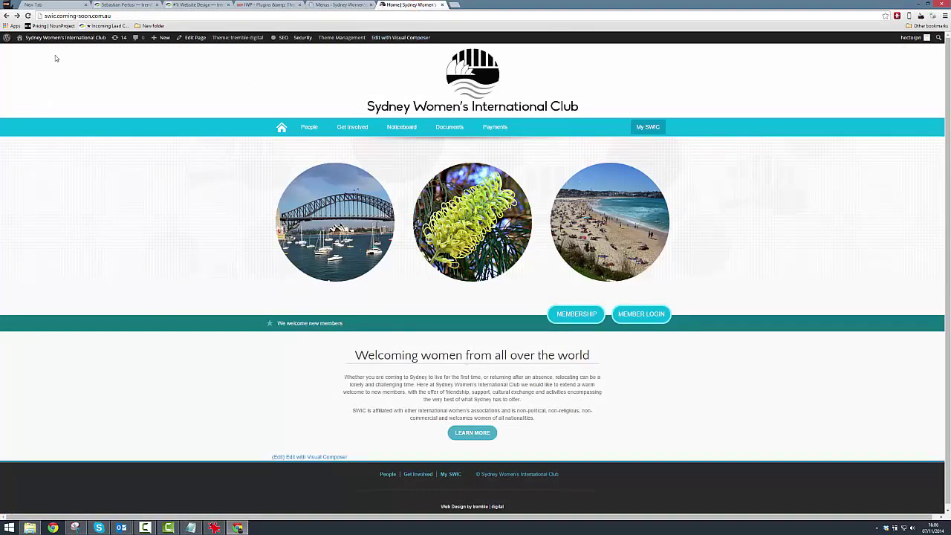
{"action": "left_click", "coordinate": [27, 15]}
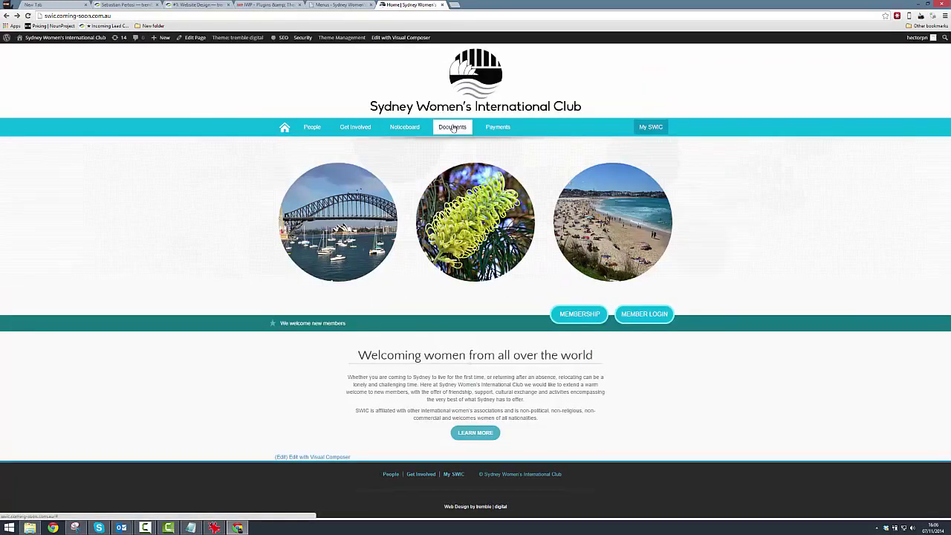
{"action": "mouse_move", "coordinate": [453, 128]}
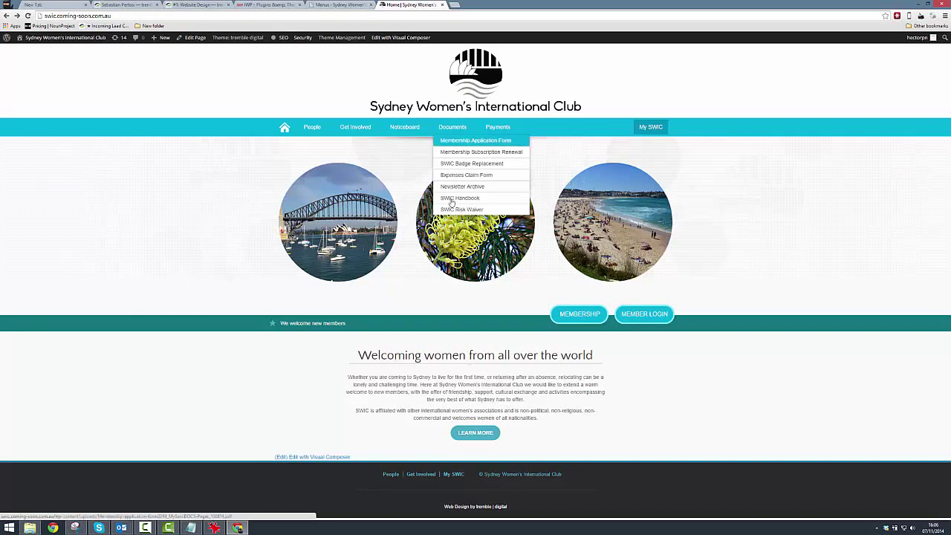